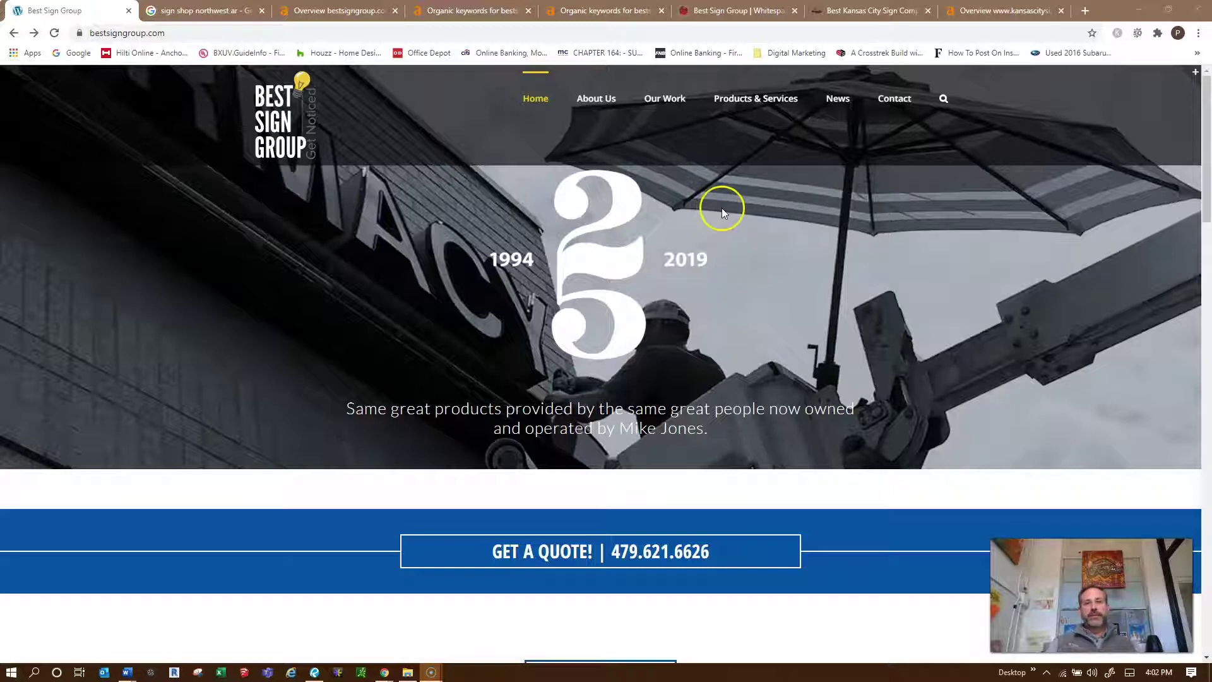
- Scroll down through the entire bestsigngroup.com homepage
scroll(699, 228, down, 1)
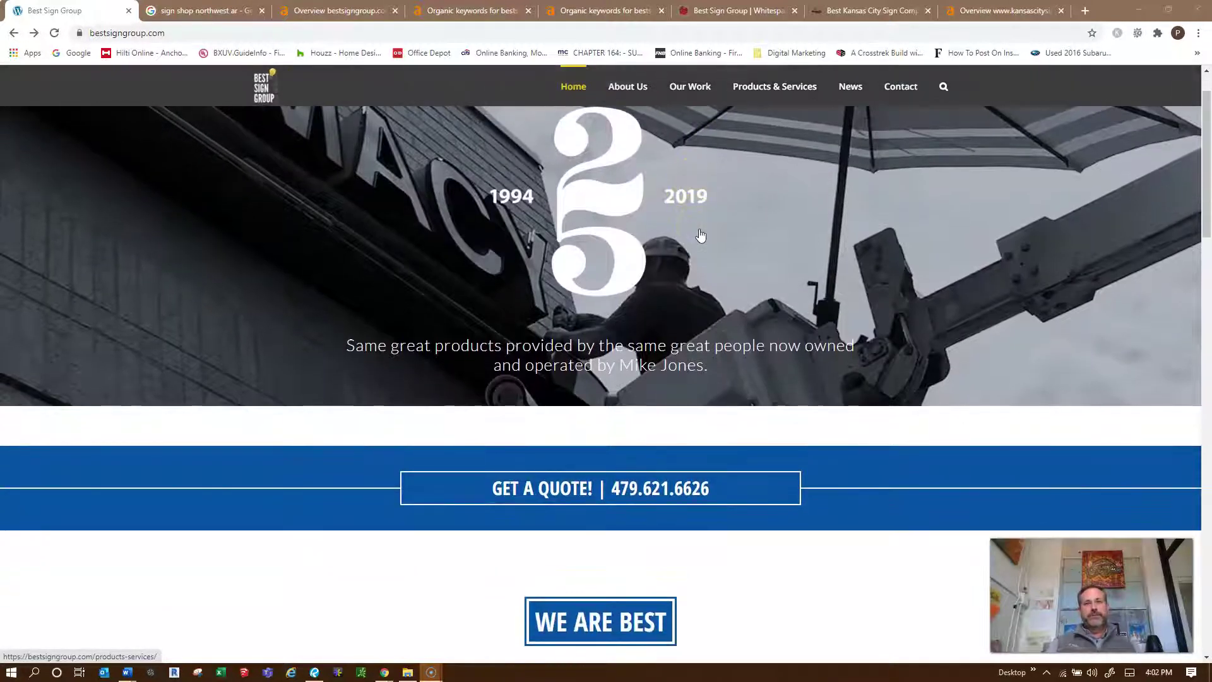
scroll(701, 236, down, 1)
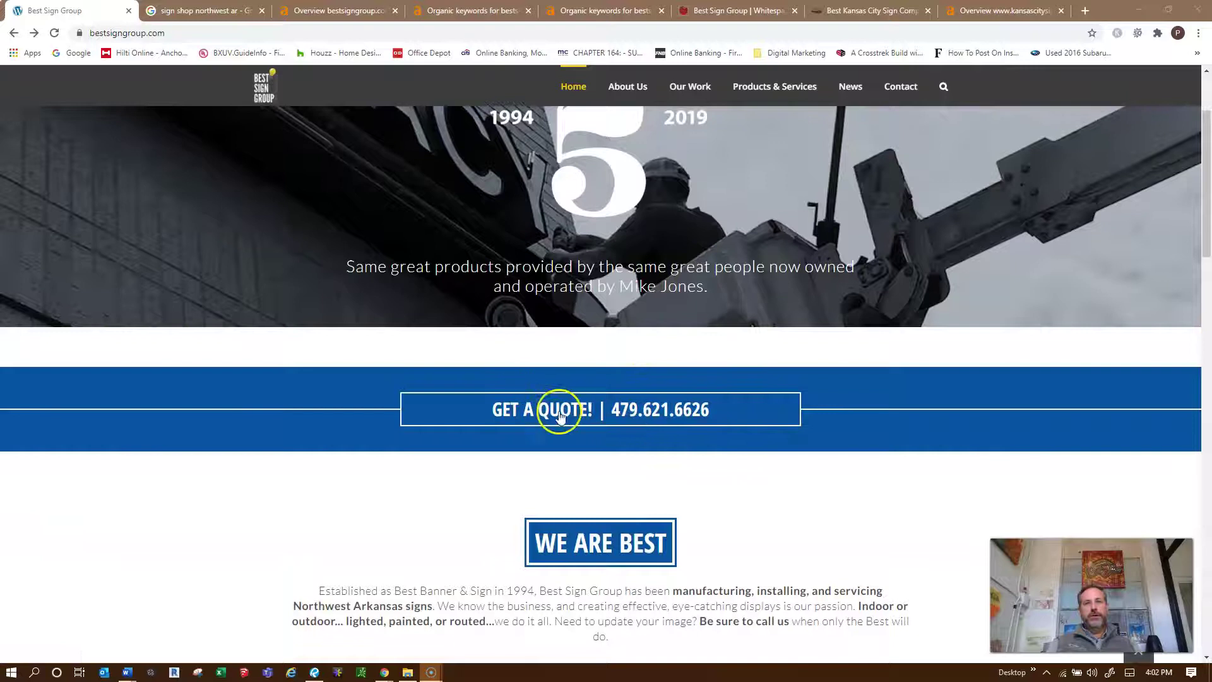
scroll(803, 296, down, 1)
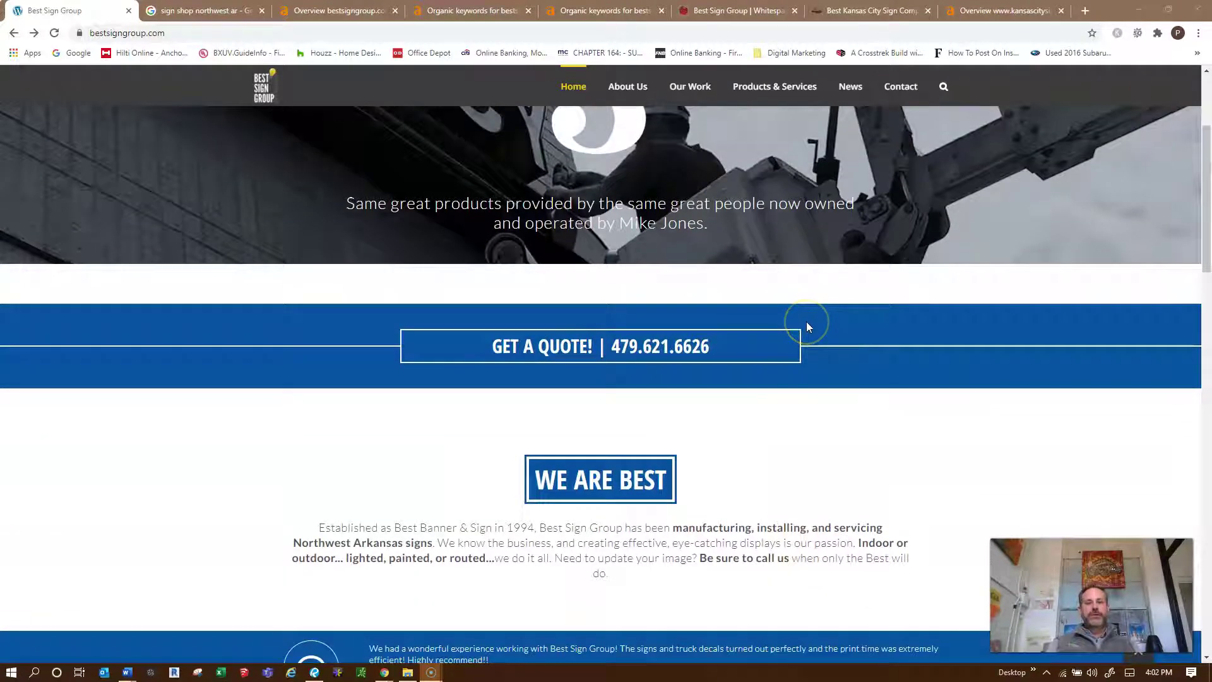
scroll(807, 323, down, 1)
scroll(808, 323, down, 1)
scroll(808, 327, down, 2)
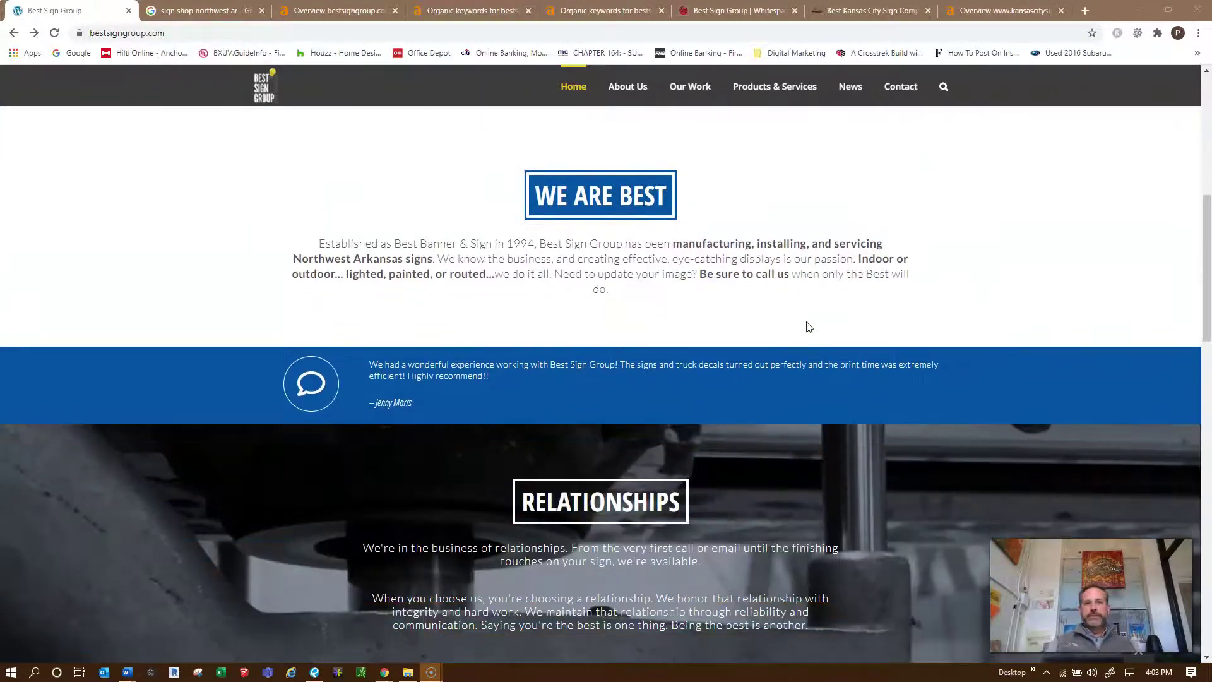
scroll(808, 326, down, 1)
scroll(807, 327, down, 2)
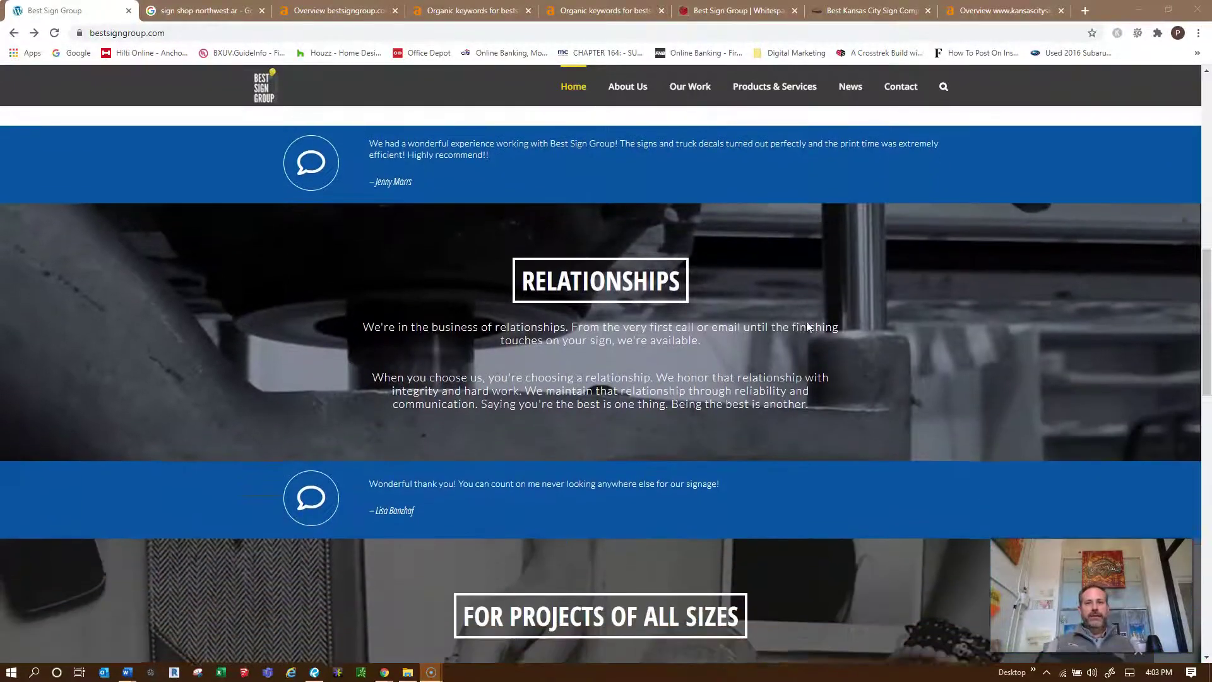
scroll(808, 326, down, 3)
scroll(805, 322, down, 3)
scroll(805, 327, down, 3)
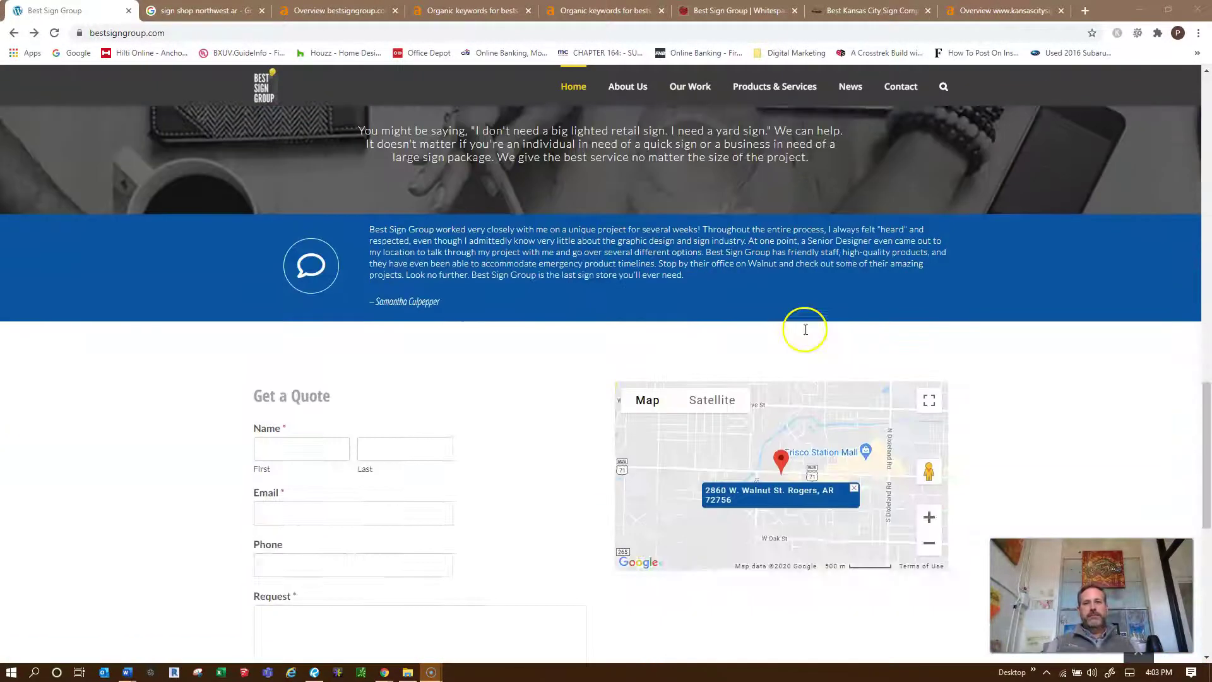
scroll(806, 329, down, 2)
scroll(600, 400, down, 1)
- Return to the top of the homepage, then switch to the 'sign shop northwest ar' Google results
scroll(606, 406, up, 3)
scroll(606, 407, up, 4)
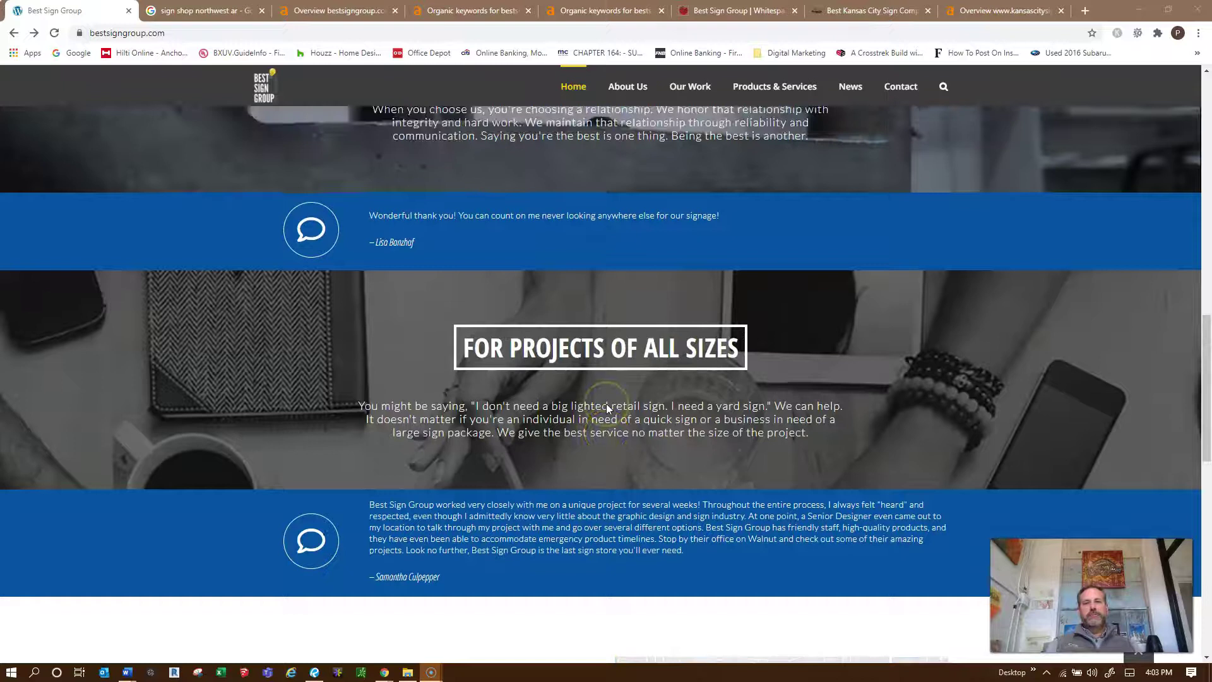
scroll(822, 268, up, 3)
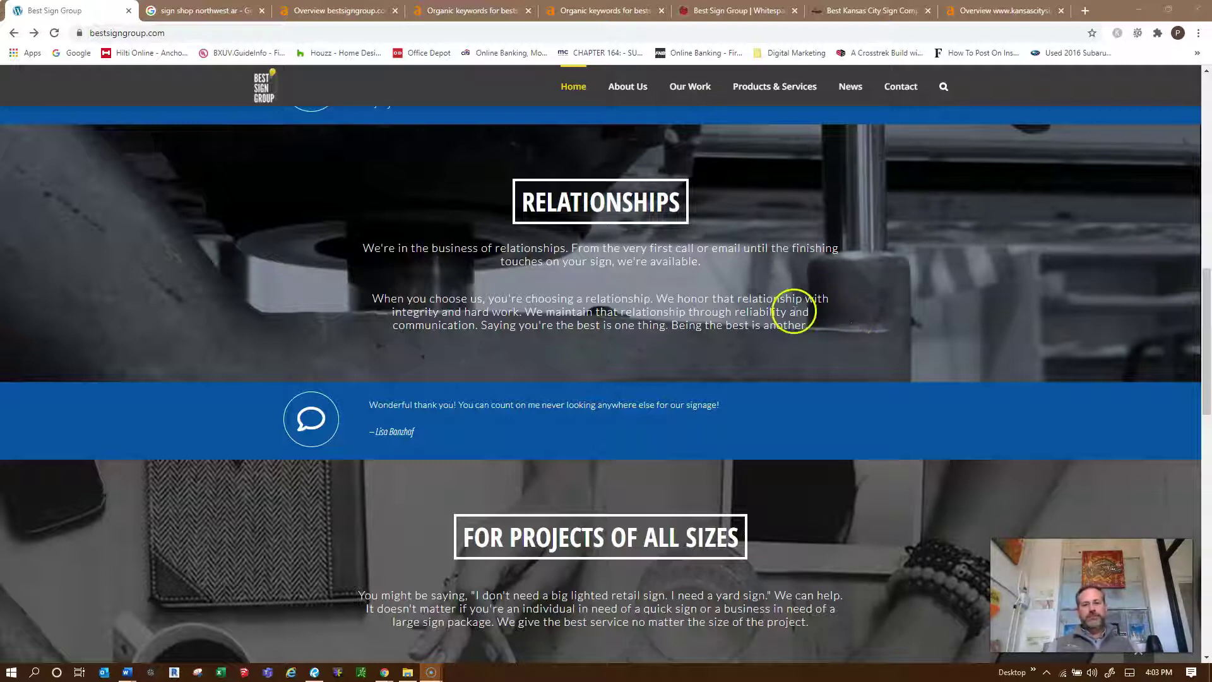
scroll(708, 347, up, 2)
scroll(764, 312, up, 3)
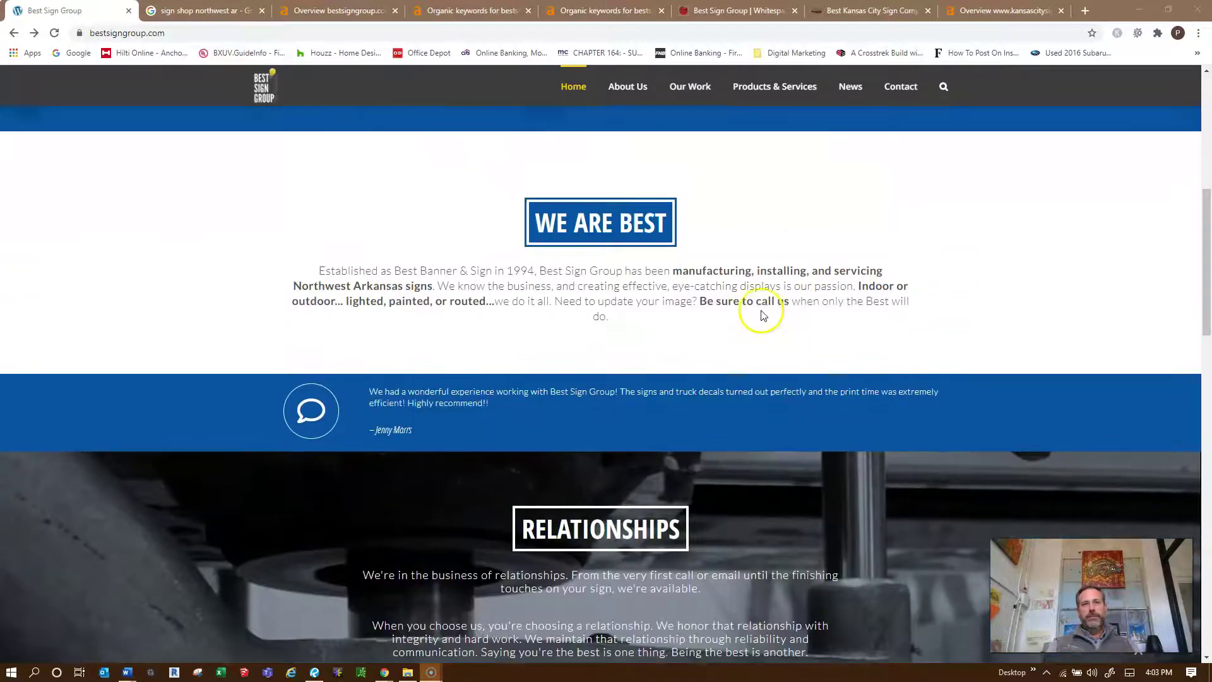
scroll(736, 319, up, 1)
scroll(751, 311, up, 2)
scroll(679, 263, up, 1)
scroll(679, 264, up, 3)
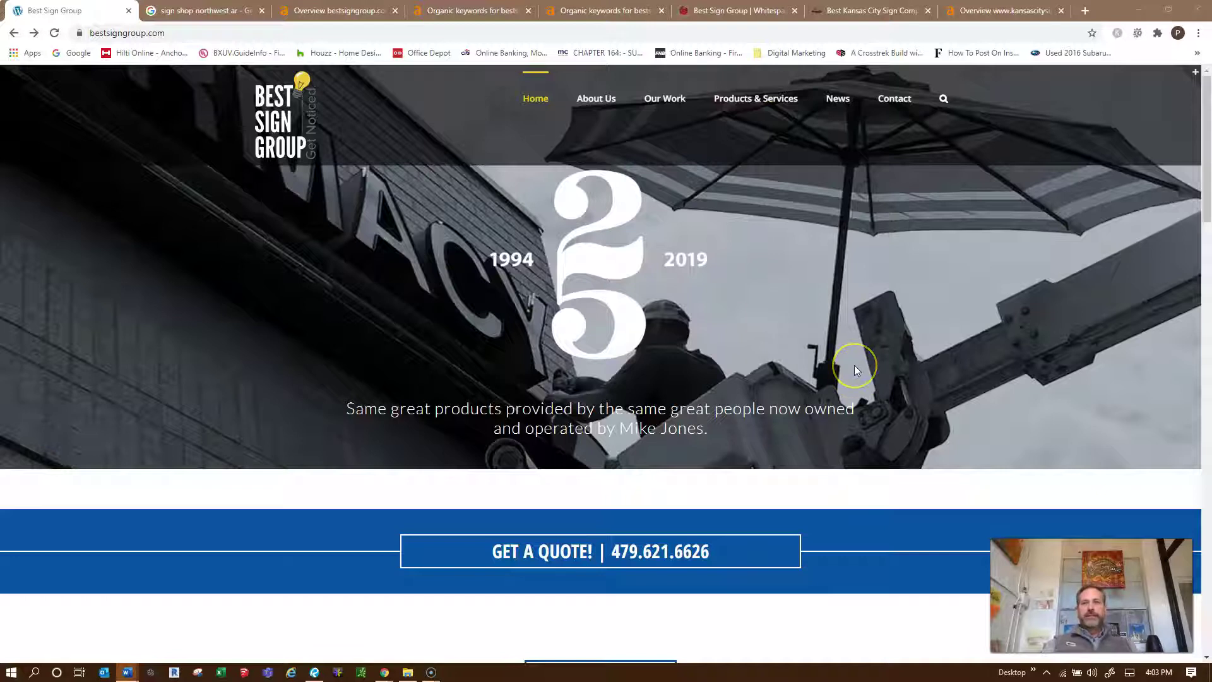
click(205, 13)
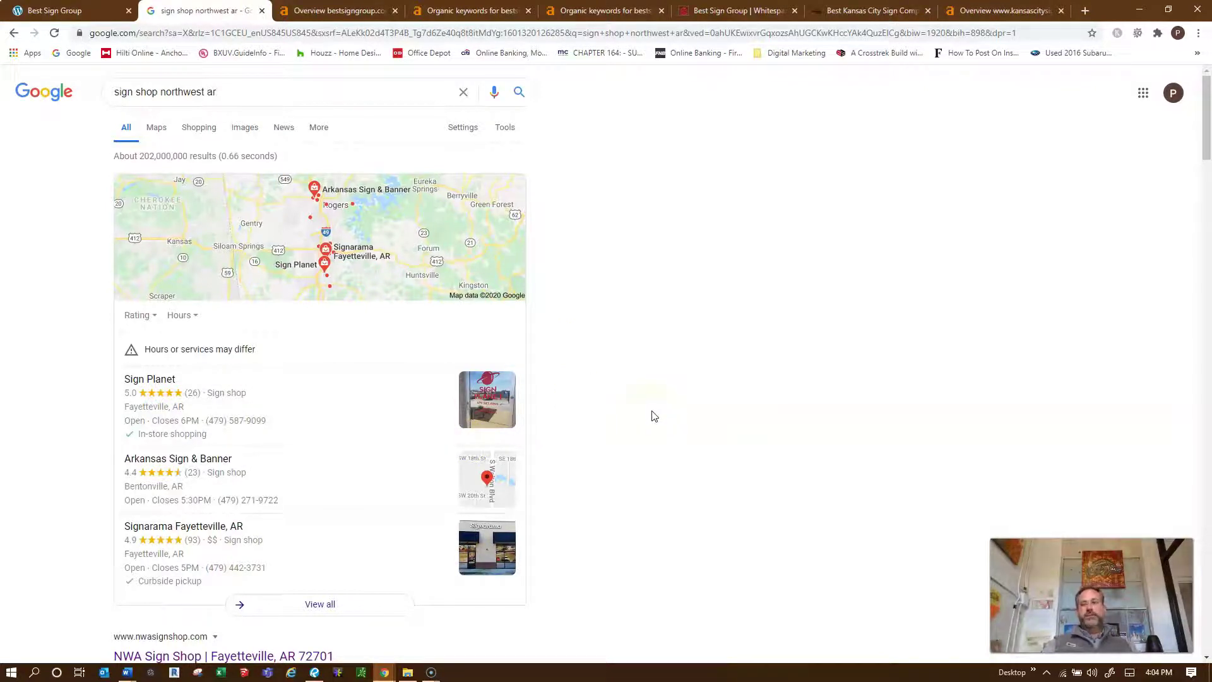
- Scan the 'sign shop northwest ar' map pack and organic listings for Best Sign Group
click(640, 396)
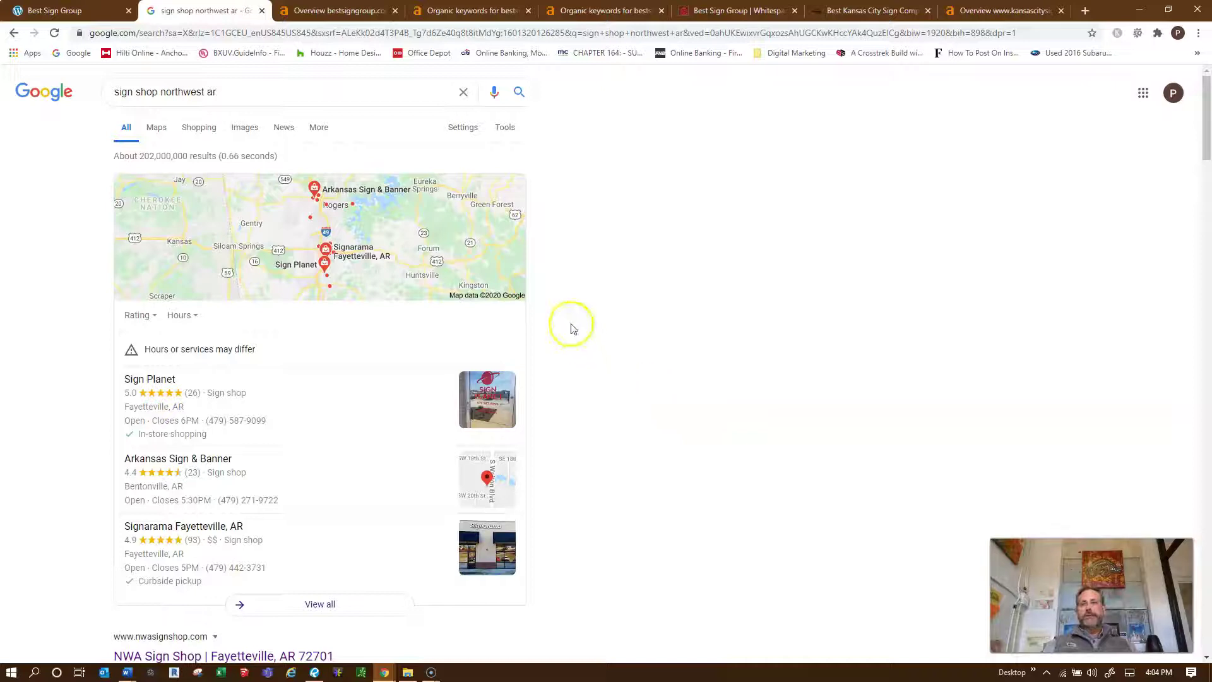
scroll(640, 488, down, 1)
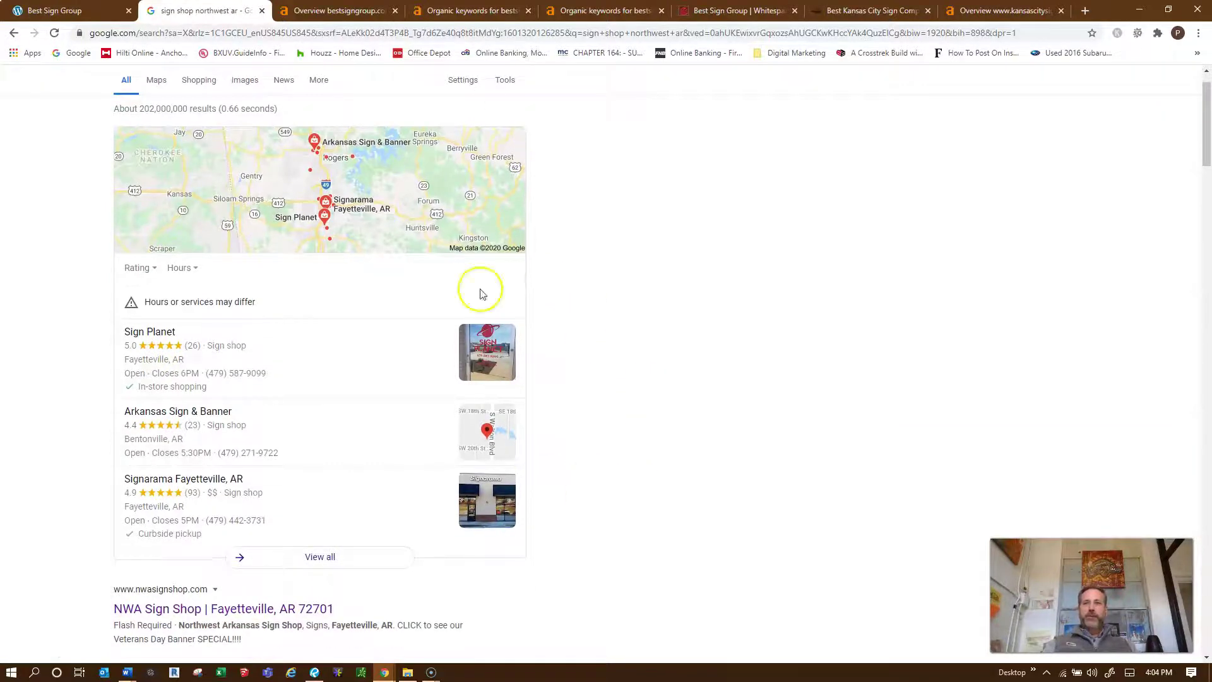
scroll(297, 378, up, 1)
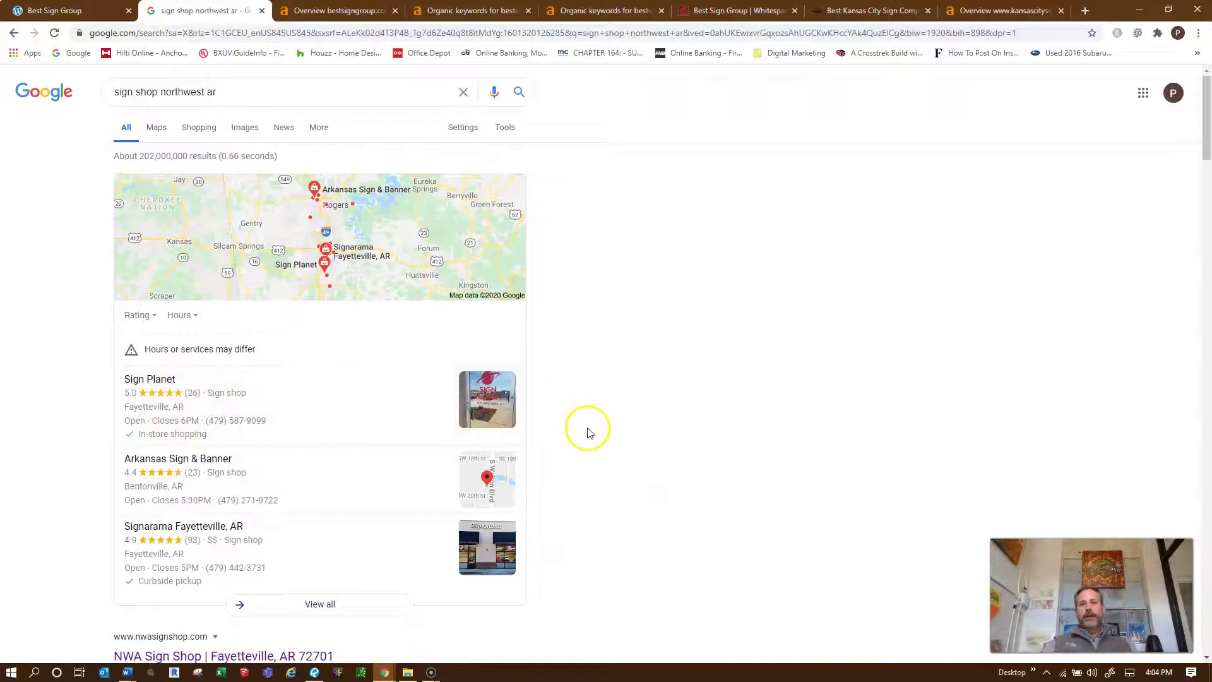
scroll(548, 383, down, 2)
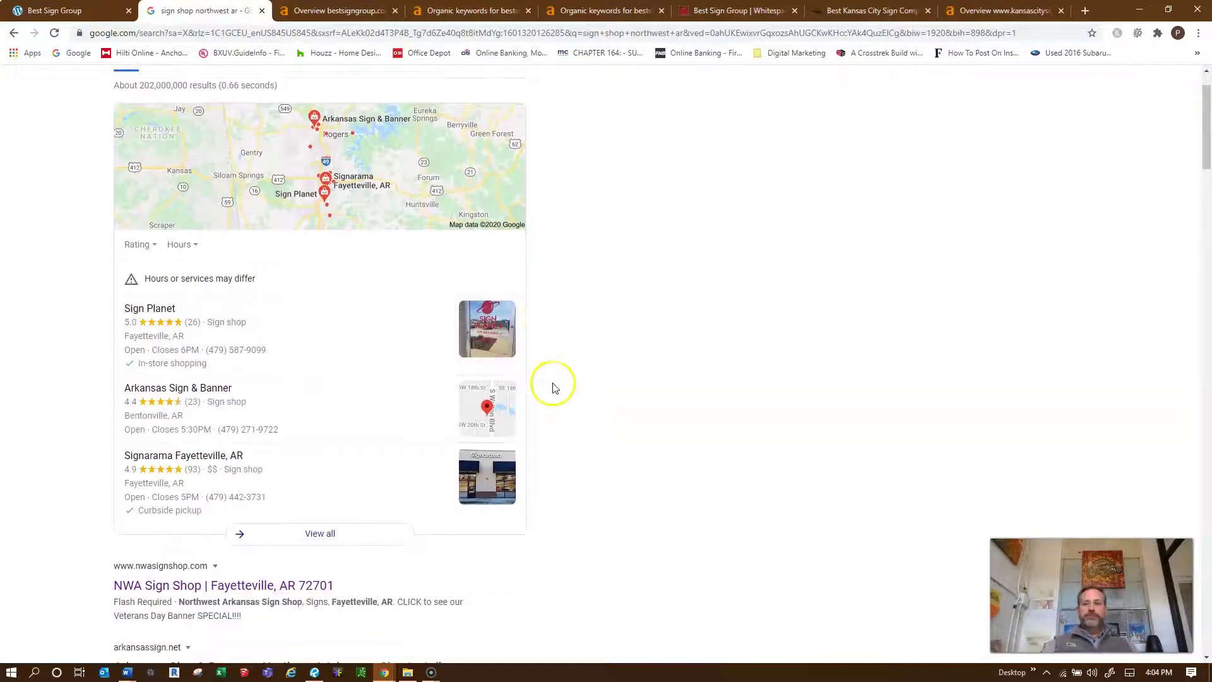
scroll(555, 384, down, 2)
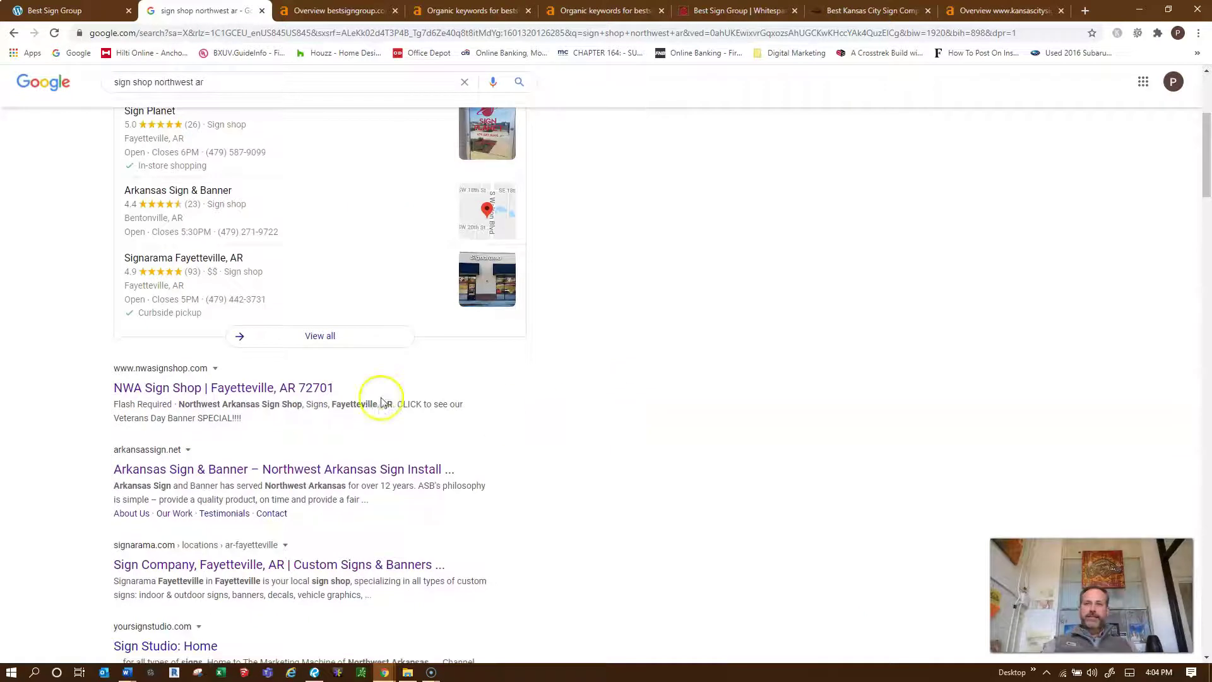
scroll(538, 428, down, 1)
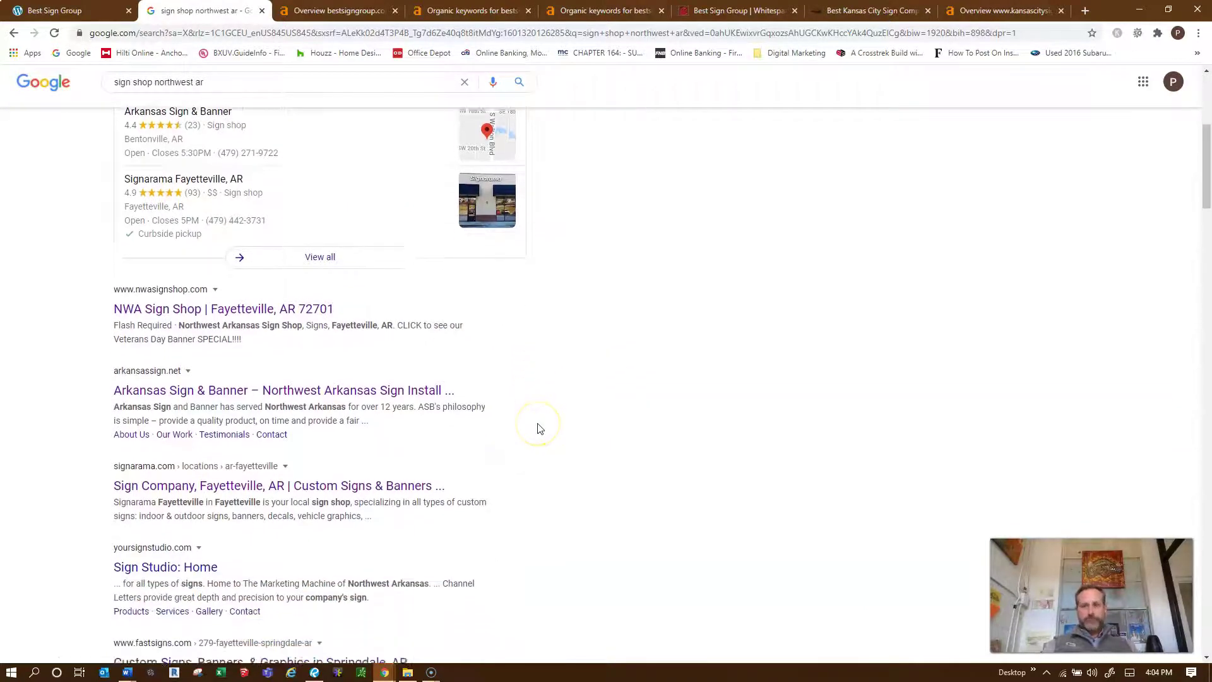
scroll(467, 392, down, 1)
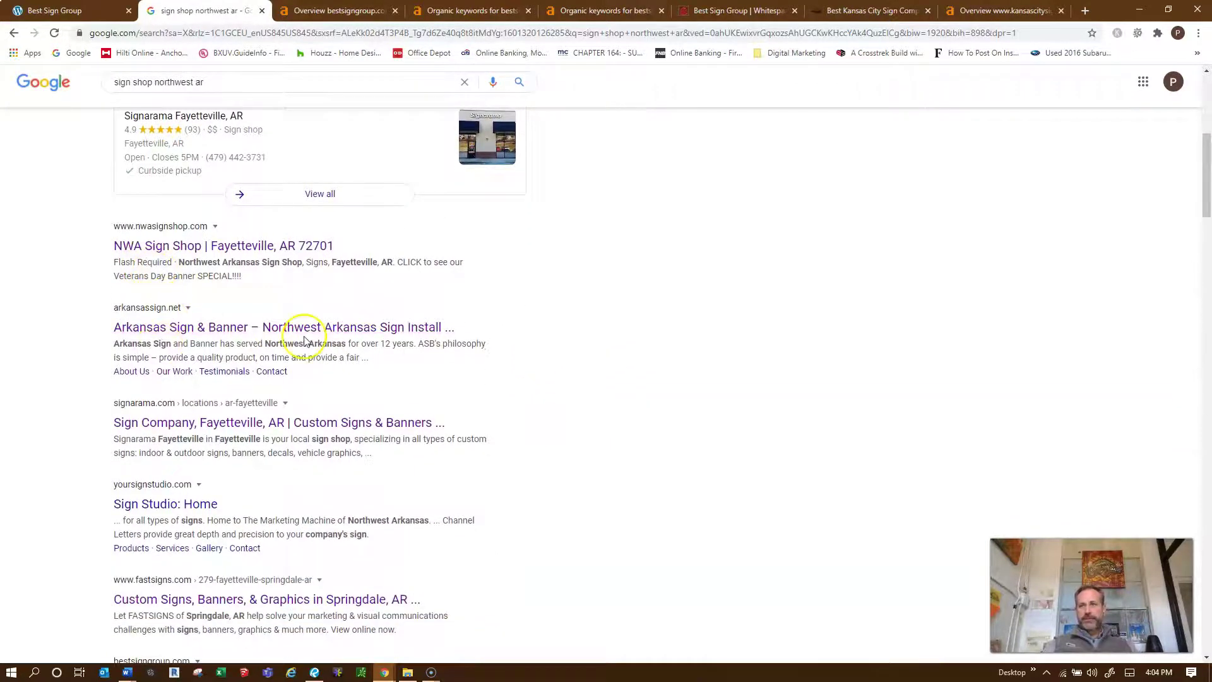
scroll(265, 480, down, 2)
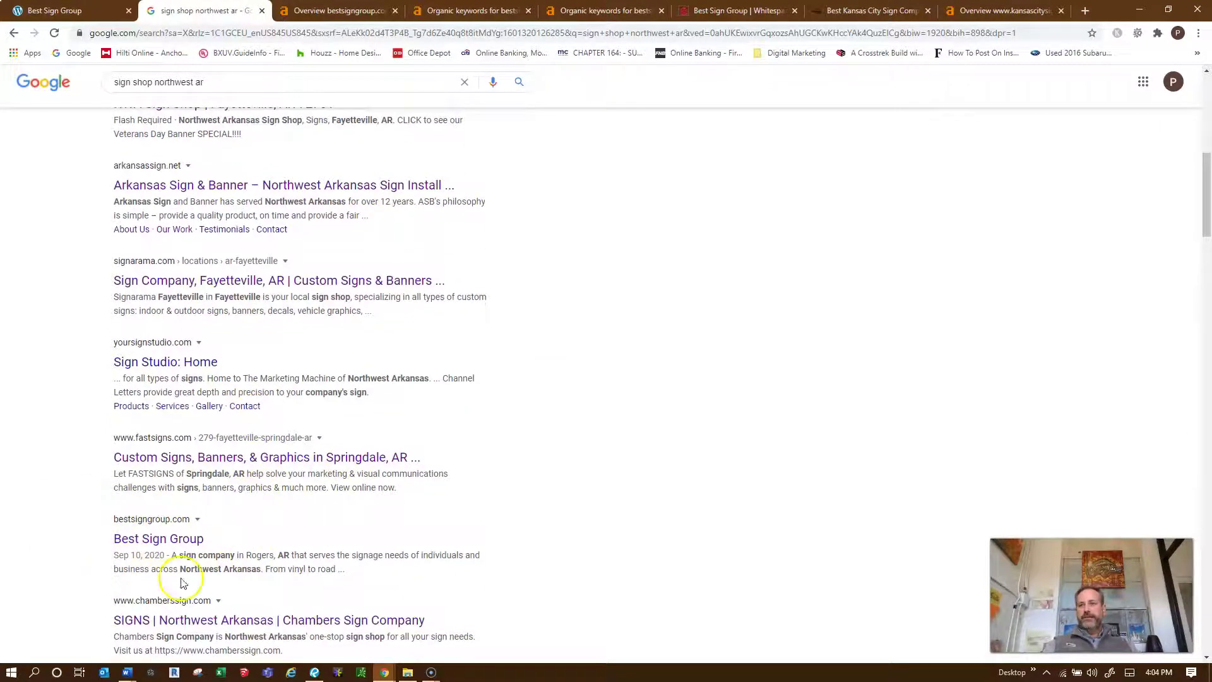
scroll(166, 565, up, 1)
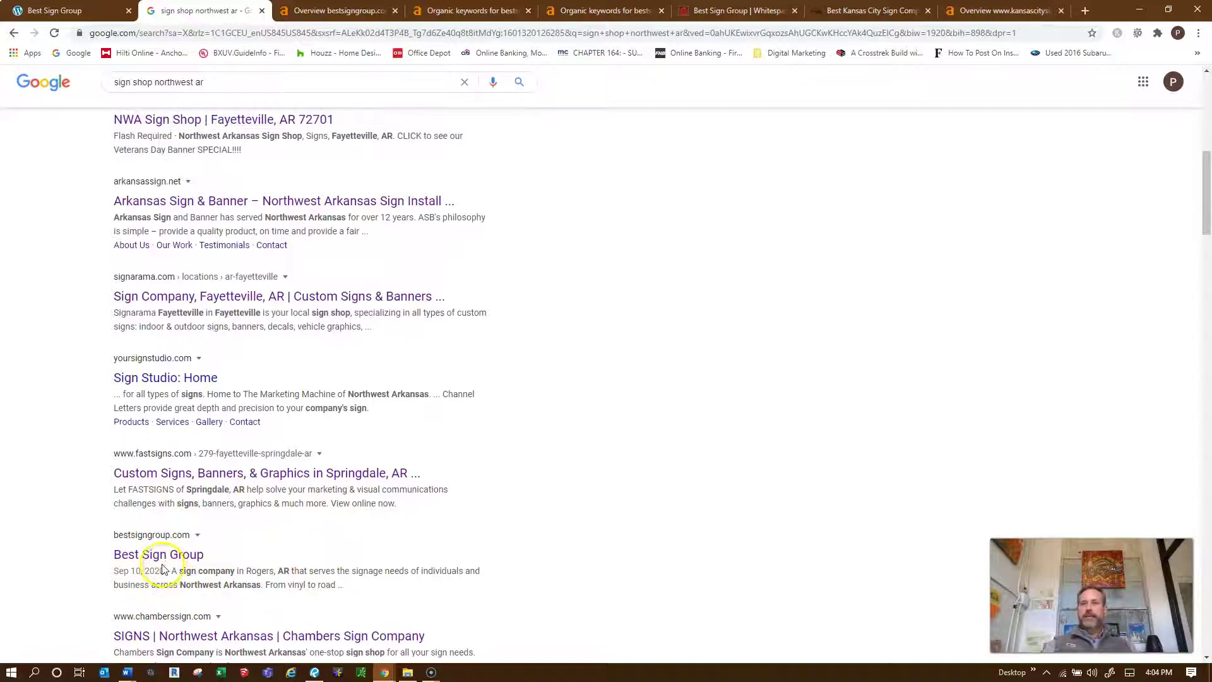
scroll(161, 565, up, 1)
scroll(171, 587, up, 1)
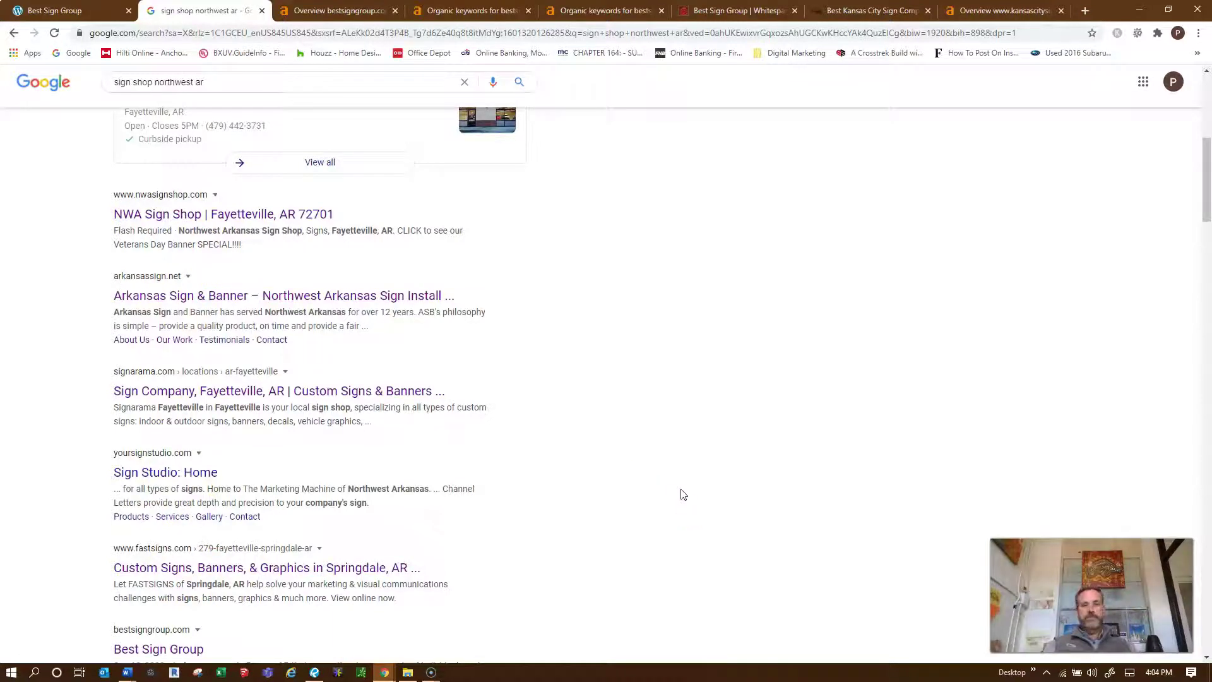
click(680, 491)
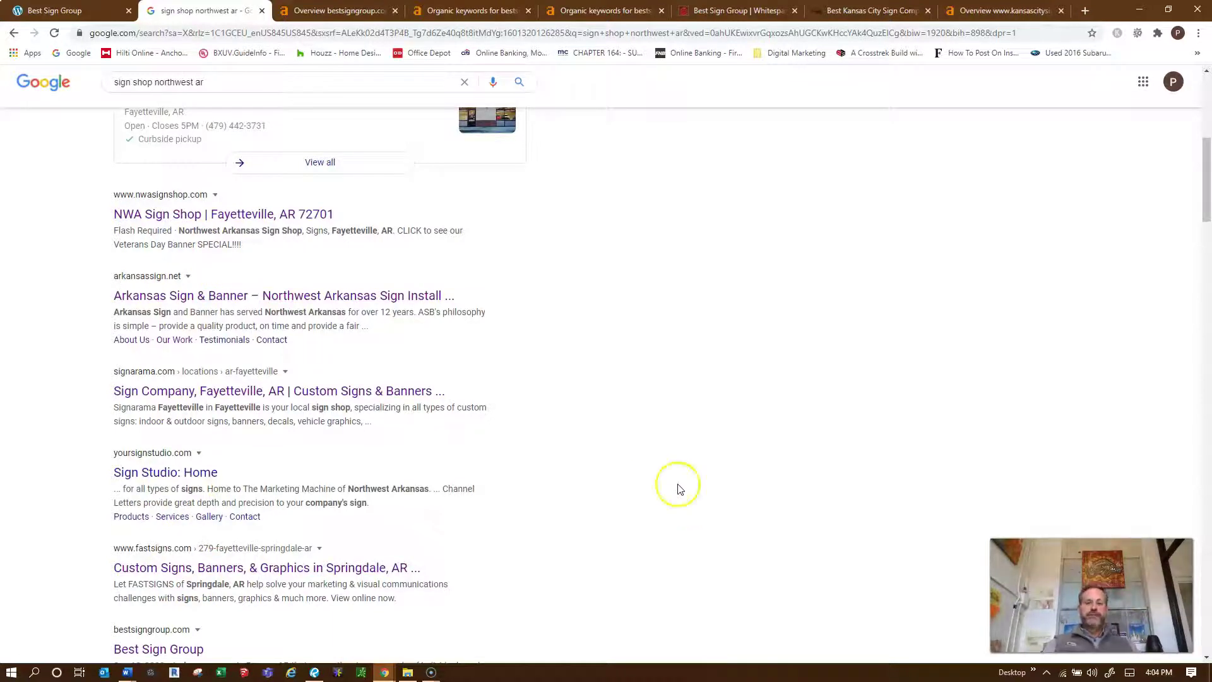
scroll(681, 485, up, 5)
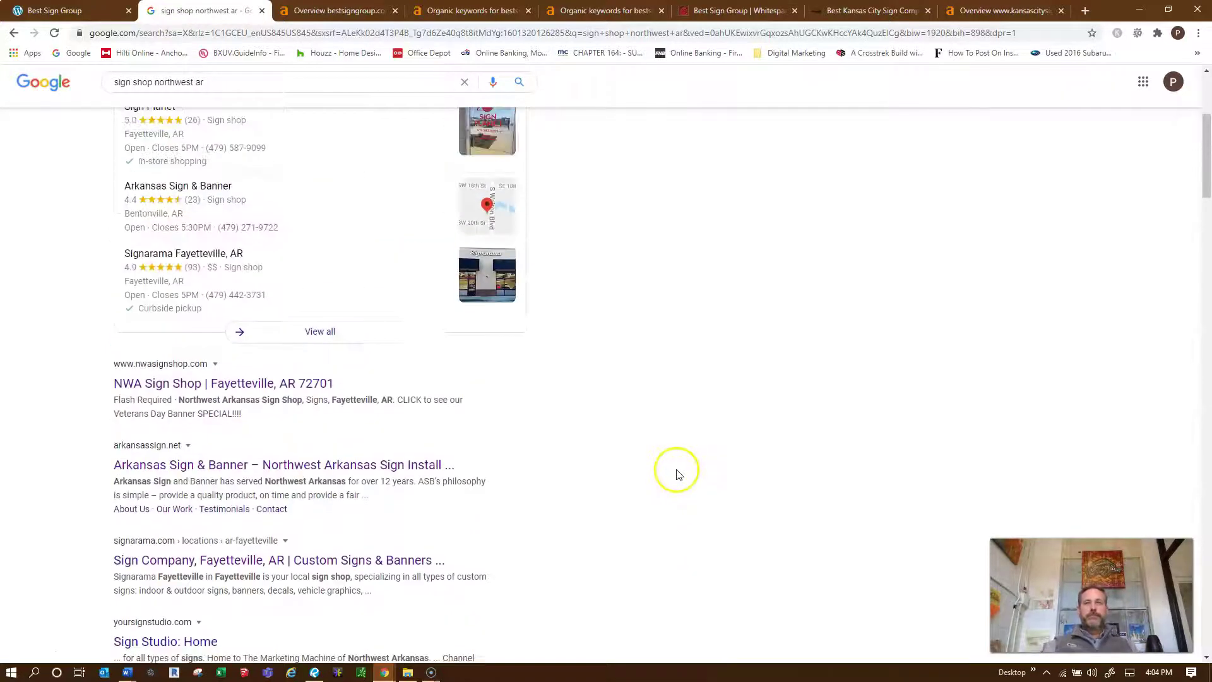
- Show the Ahrefs overview for bestsigngroup.com: domain rating 2.3, 231 backlinks
click(356, 12)
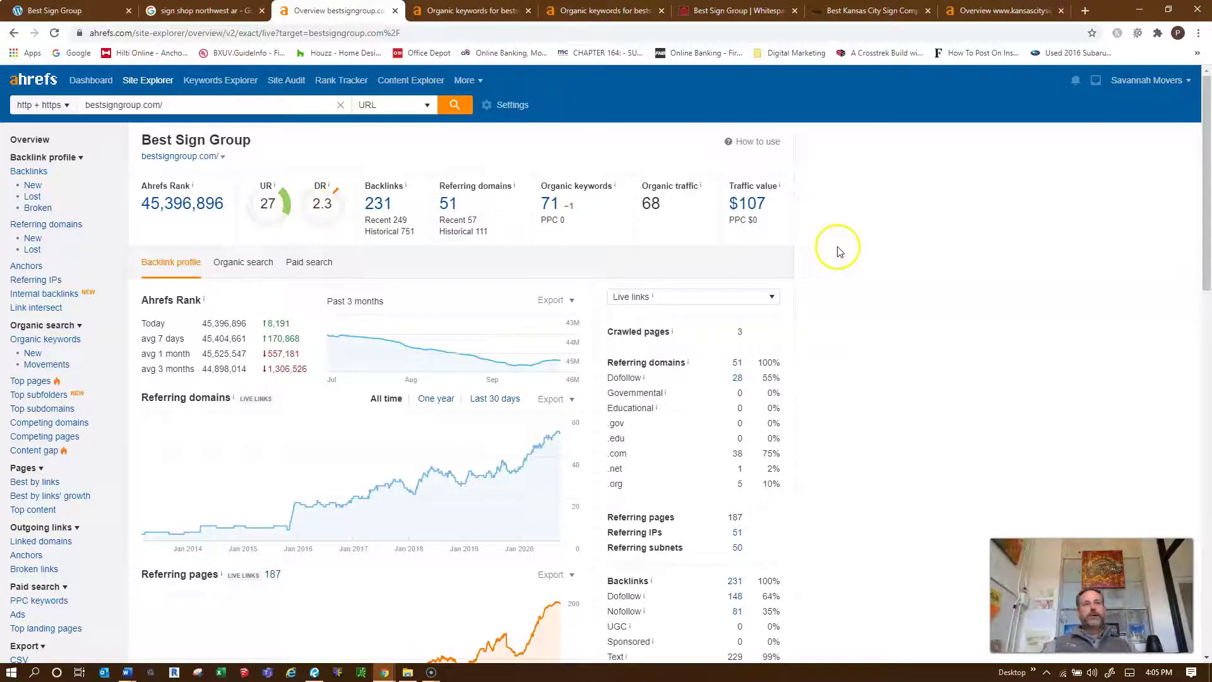
click(876, 10)
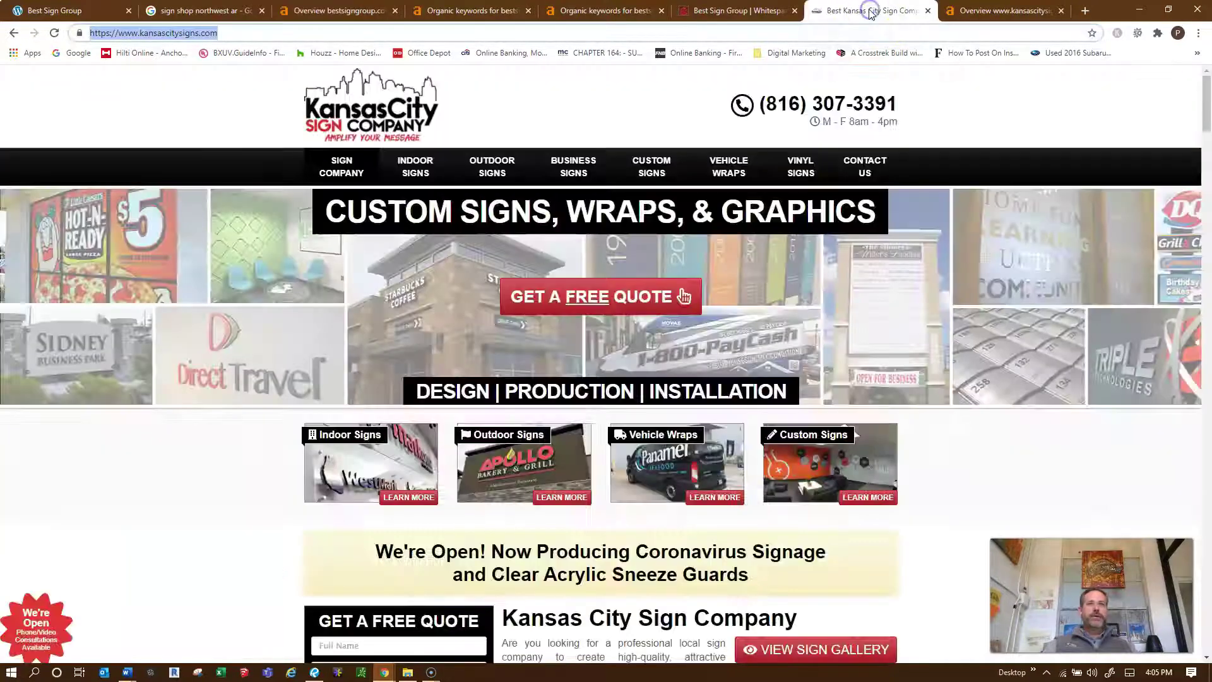
click(1008, 11)
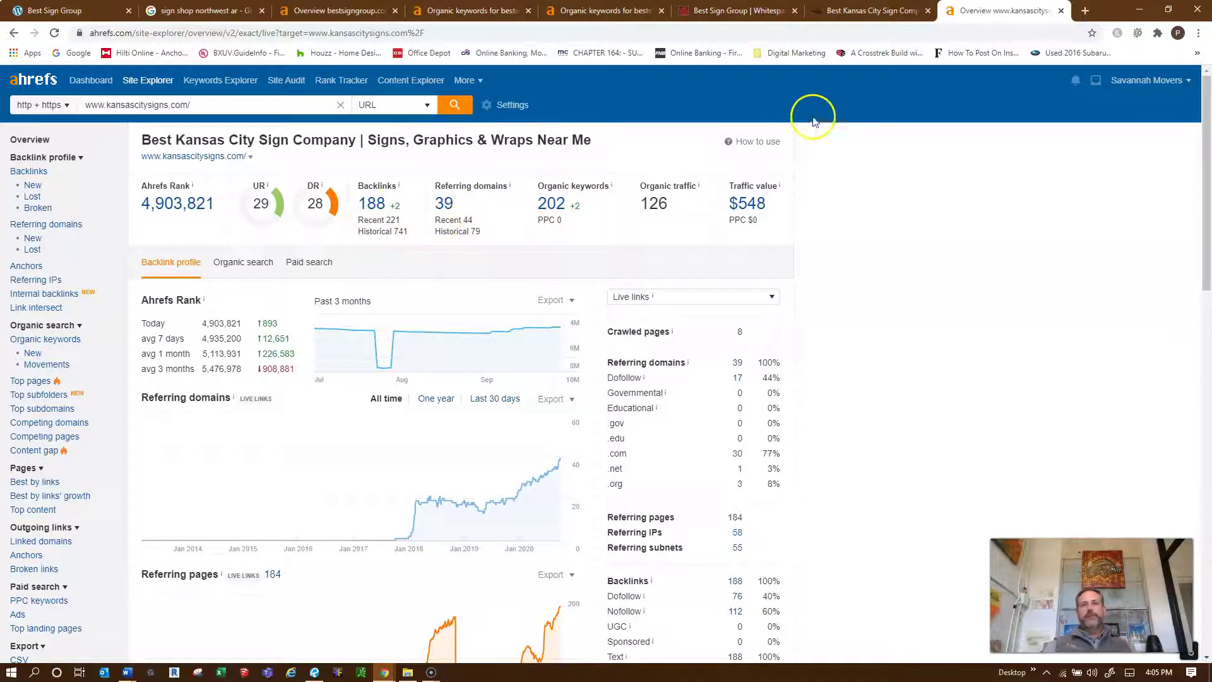
click(352, 11)
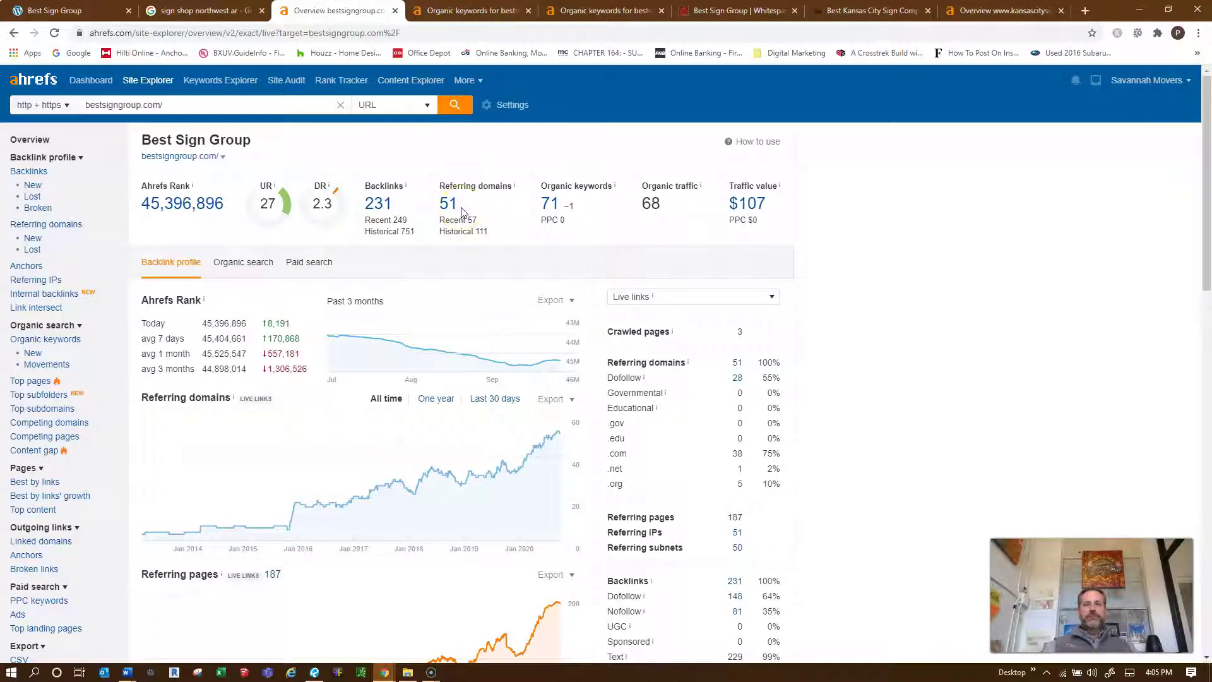
click(848, 280)
scroll(837, 291, down, 3)
scroll(827, 289, up, 1)
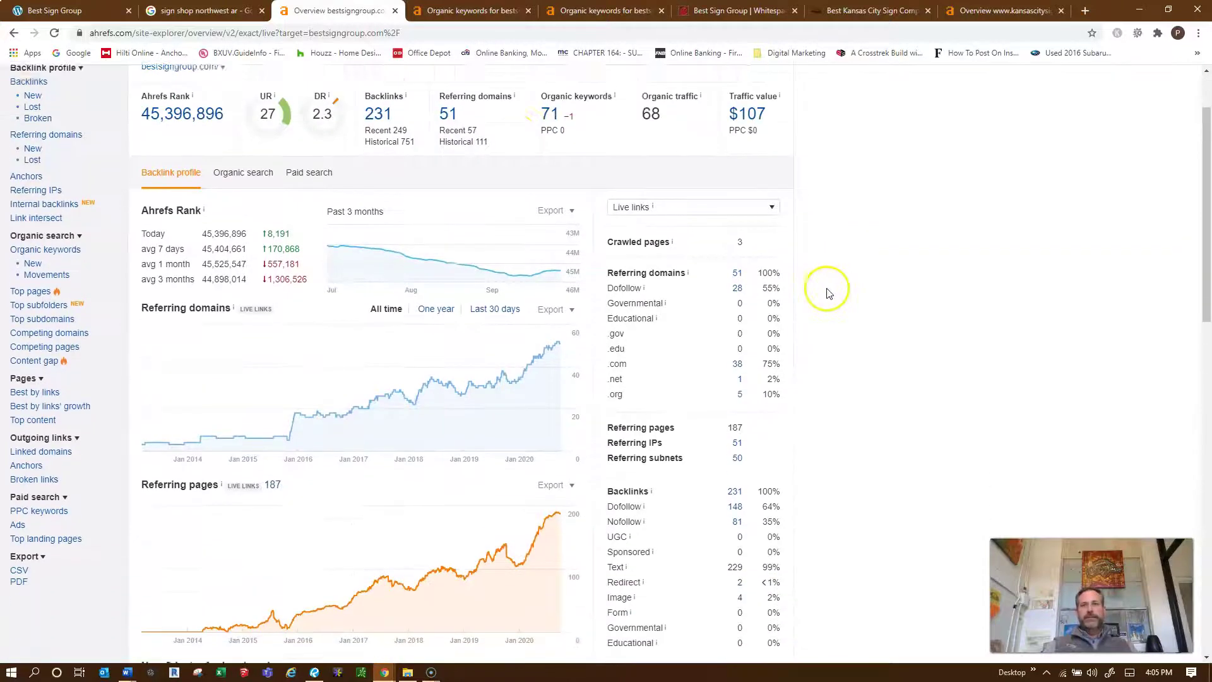
scroll(827, 289, up, 2)
click(448, 206)
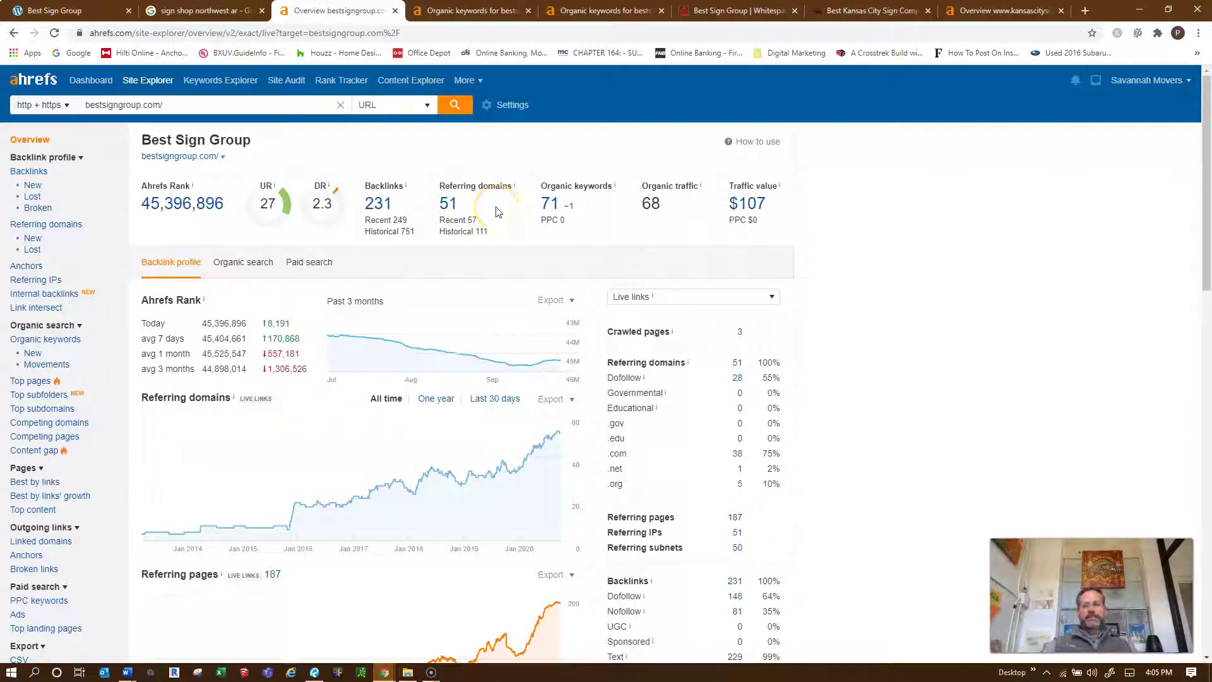
scroll(829, 493, down, 3)
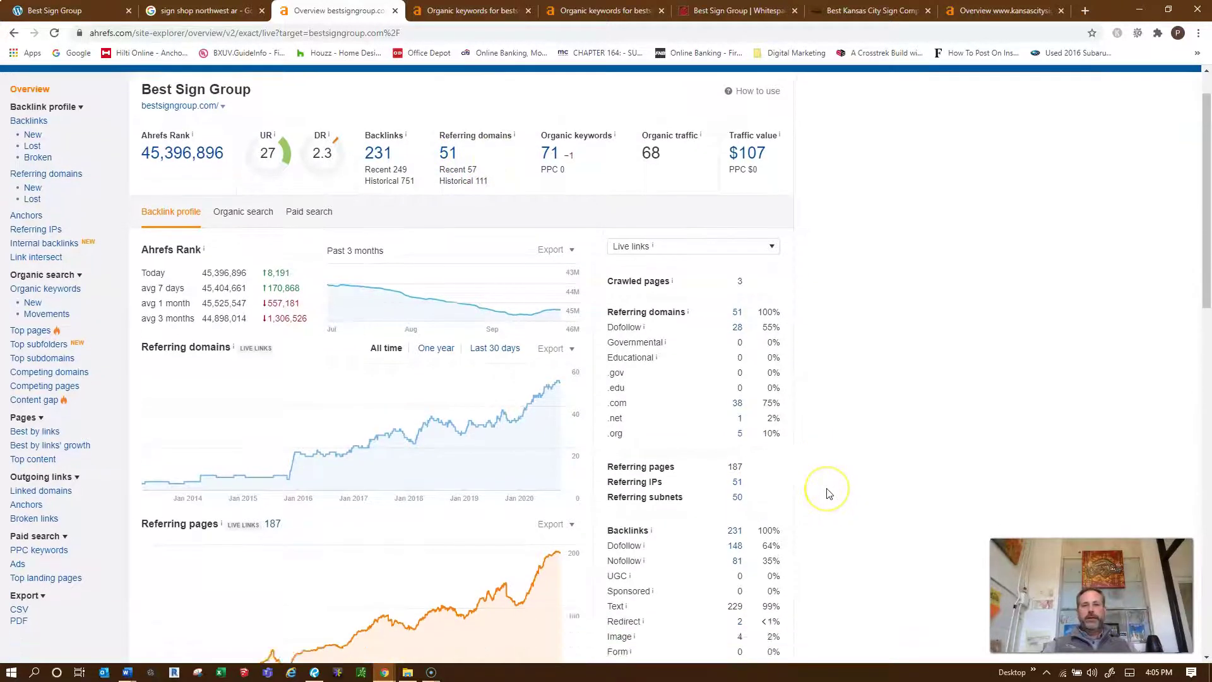
scroll(829, 493, down, 1)
scroll(829, 495, down, 1)
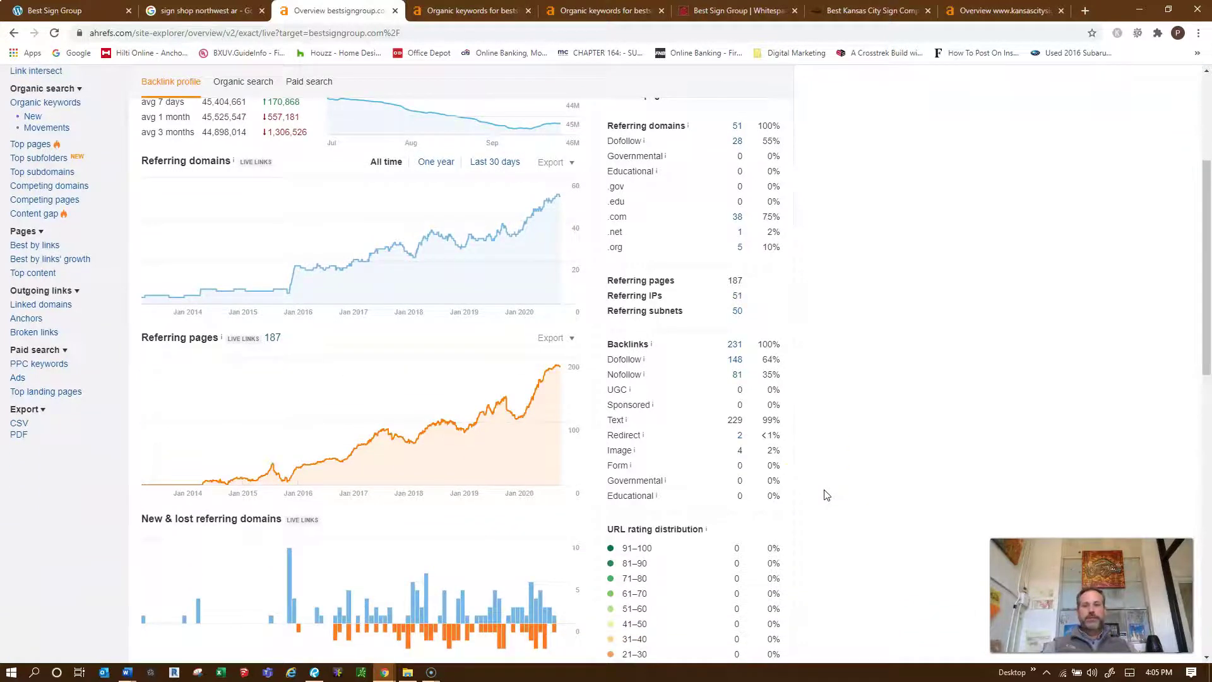
scroll(878, 447, up, 1)
scroll(875, 446, up, 1)
scroll(875, 446, up, 1)
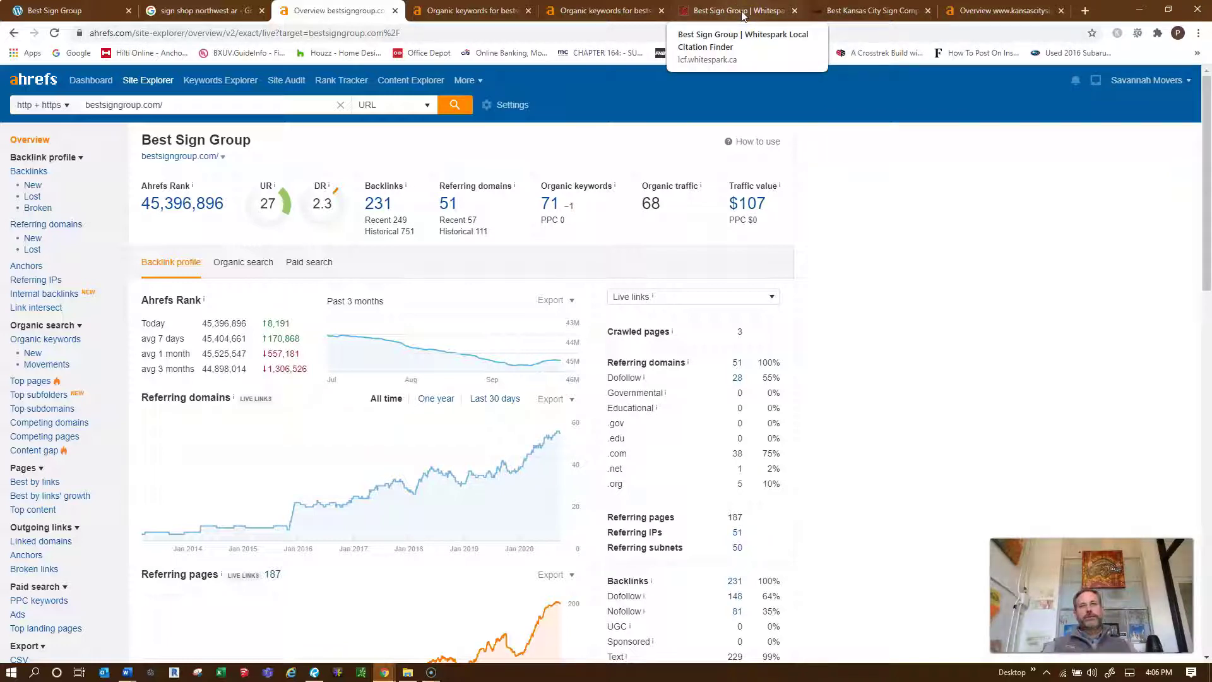
- Show Whitespark's comparison of Best Sign Group's 37 citations against eight competitors
click(731, 11)
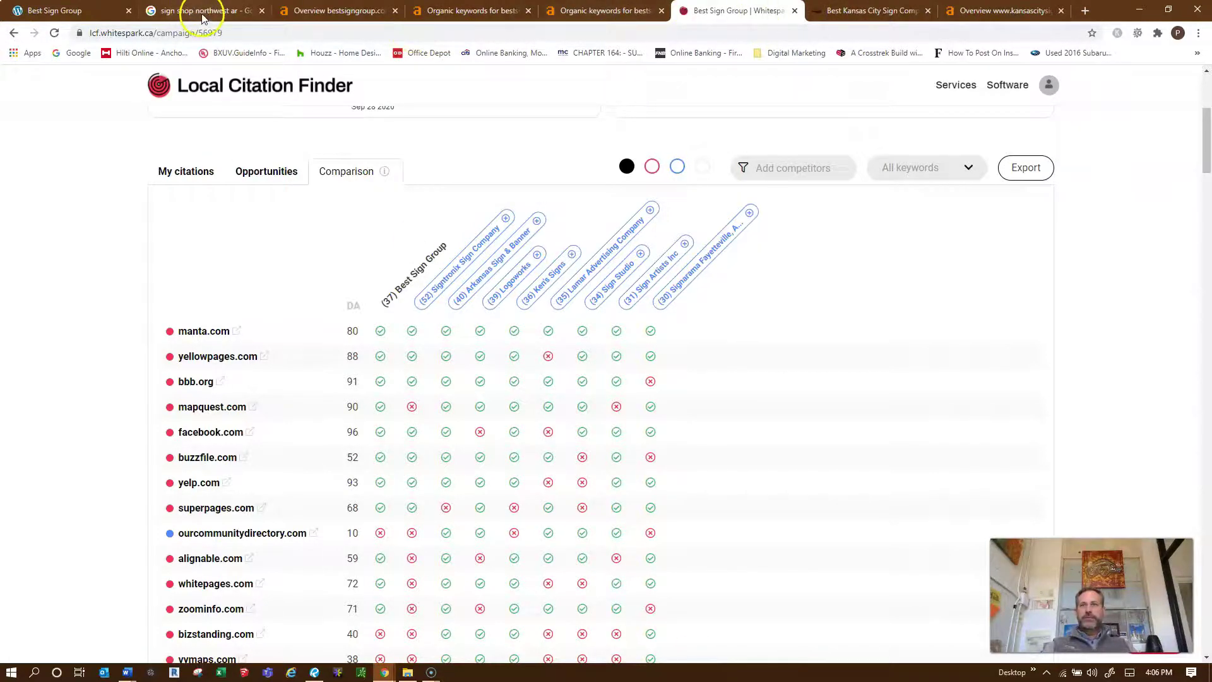
- Switch back to the bestsigngroup.com homepage tab with the 25-year anniversary banner
click(88, 11)
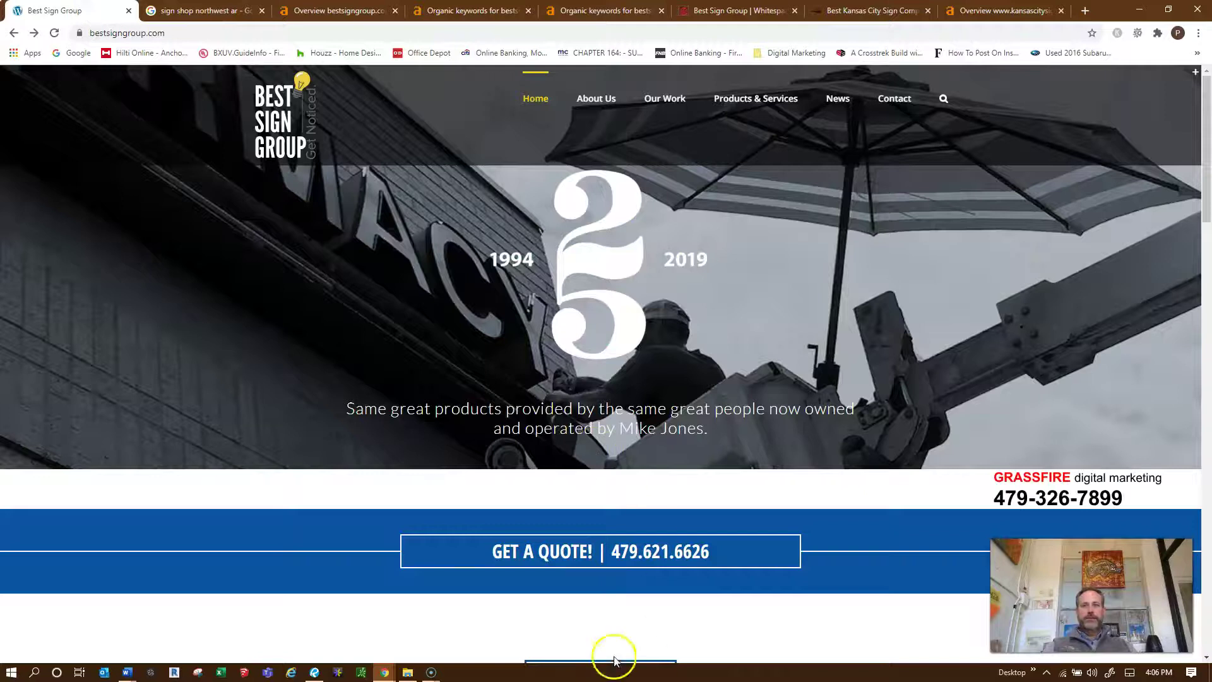